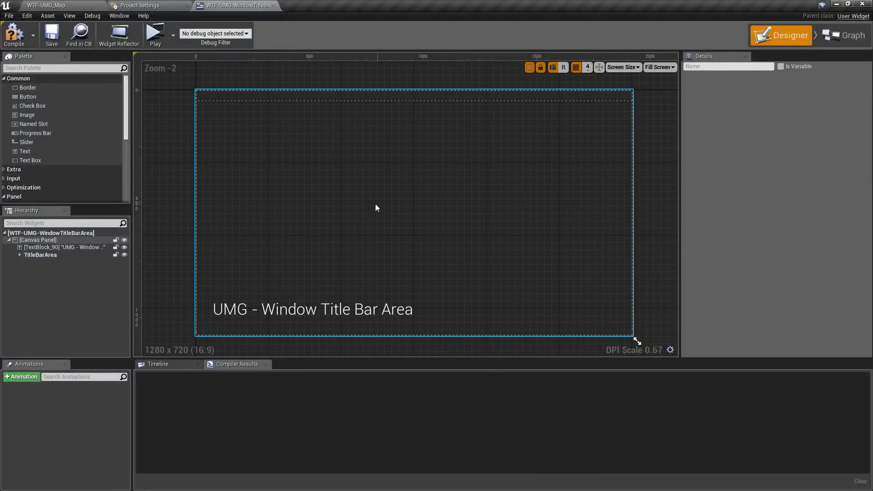
Select the Canvas Panel root widget and open the Play mode dropdown
{"action": "left_click", "coordinate": [364, 206]}
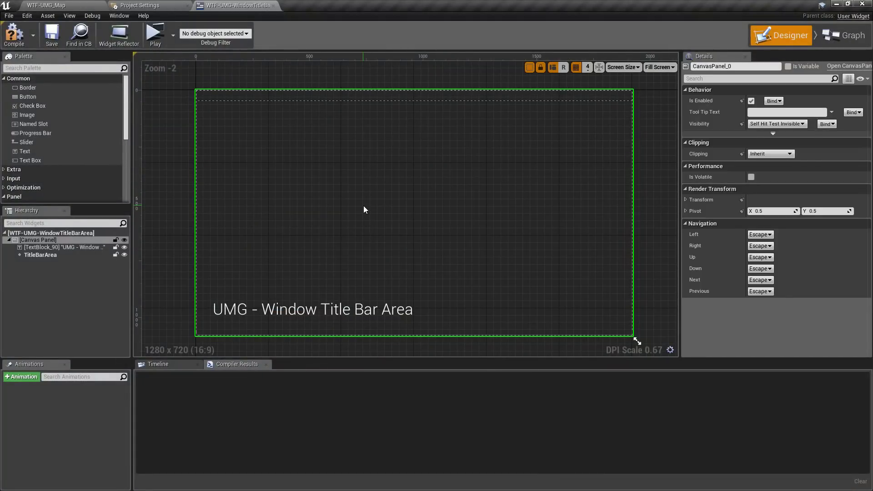
{"action": "left_click", "coordinate": [173, 35]}
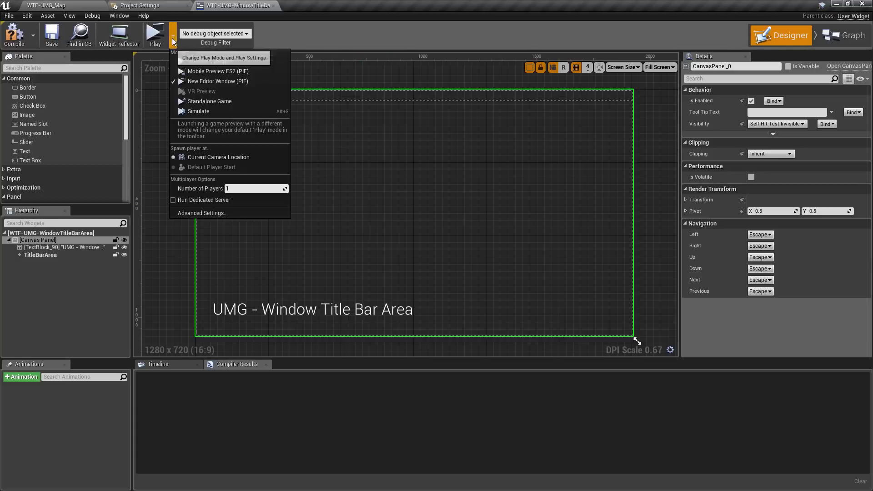
Play in a New Editor Window (PIE), drag the preview window by its title bar, then close it
{"action": "left_click", "coordinate": [227, 84]}
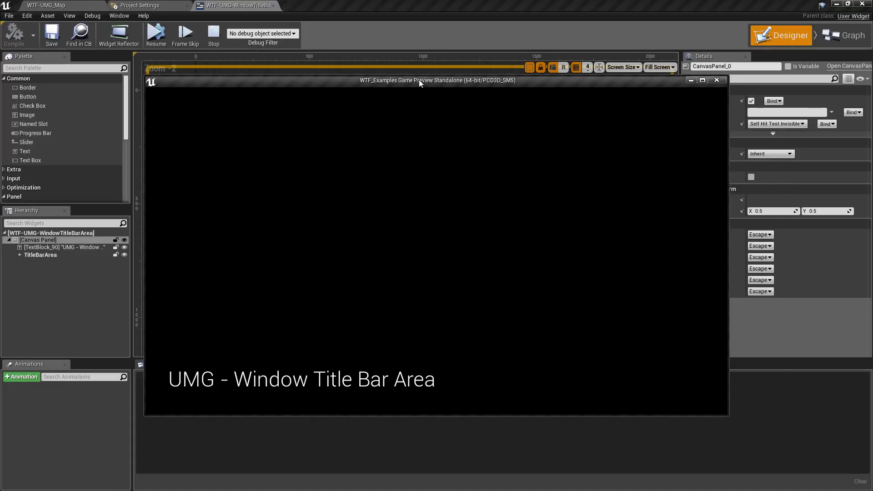
{"action": "left_click_drag", "start_coordinate": [419, 80], "coordinate": [379, 85]}
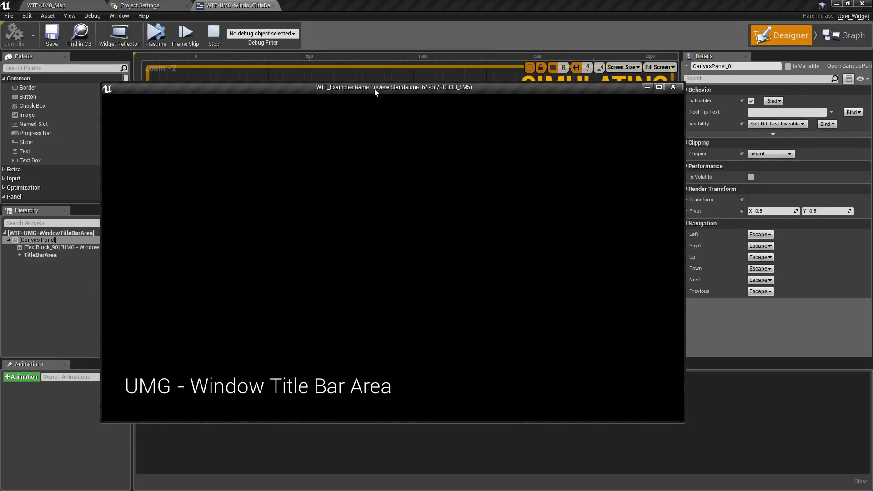
{"action": "left_click", "coordinate": [671, 88]}
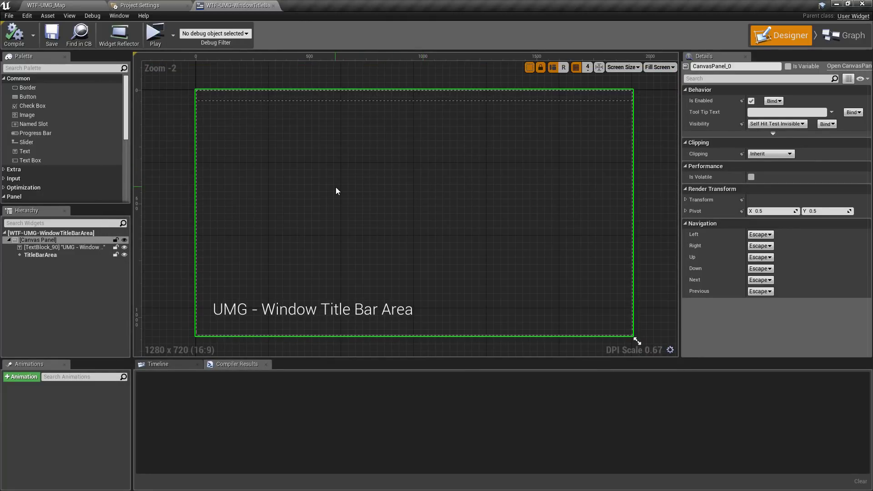
Play the level and test dragging, maximizing and restoring the preview window by its title bar
{"action": "left_click", "coordinate": [166, 41]}
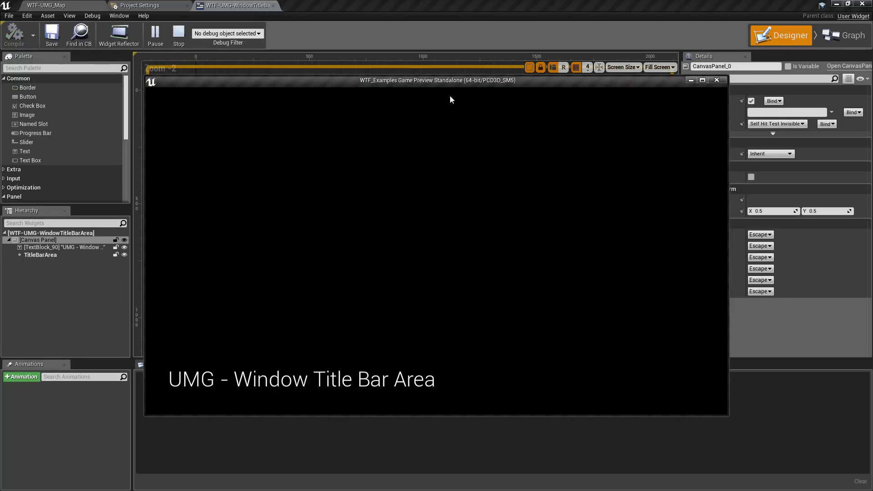
{"action": "left_click_drag", "start_coordinate": [408, 80], "coordinate": [409, 71]}
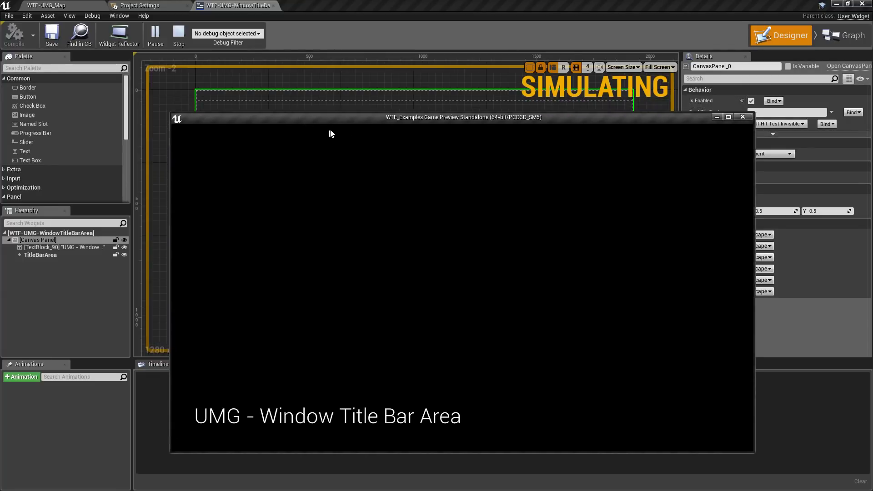
{"action": "mouse_move", "coordinate": [346, 111]}
{"action": "left_mouse_down"}
{"action": "mouse_move", "coordinate": [334, 6]}
{"action": "mouse_move", "coordinate": [335, 119]}
{"action": "left_mouse_up"}
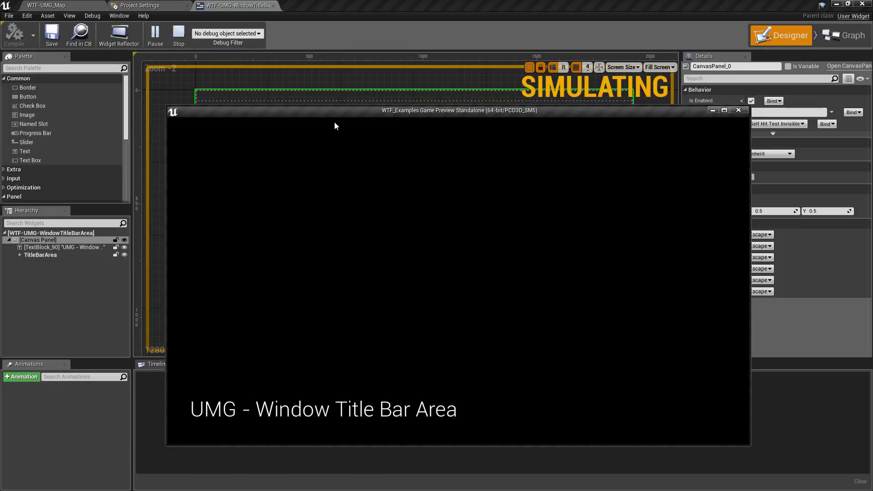
{"action": "double_click", "coordinate": [330, 118]}
{"action": "double_click", "coordinate": [312, 24]}
{"action": "left_click_drag", "start_coordinate": [315, 124], "coordinate": [350, 1]}
{"action": "double_click", "coordinate": [348, 23]}
Move the preview window up-left, close it, and bring up the Project Settings tab
{"action": "left_click_drag", "start_coordinate": [521, 113], "coordinate": [490, 99]}
{"action": "left_click", "coordinate": [708, 96]}
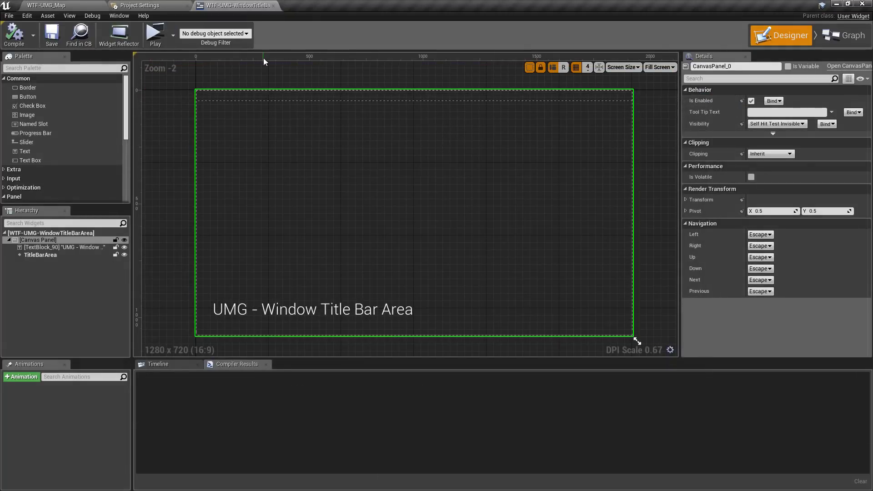
{"action": "left_click", "coordinate": [140, 6]}
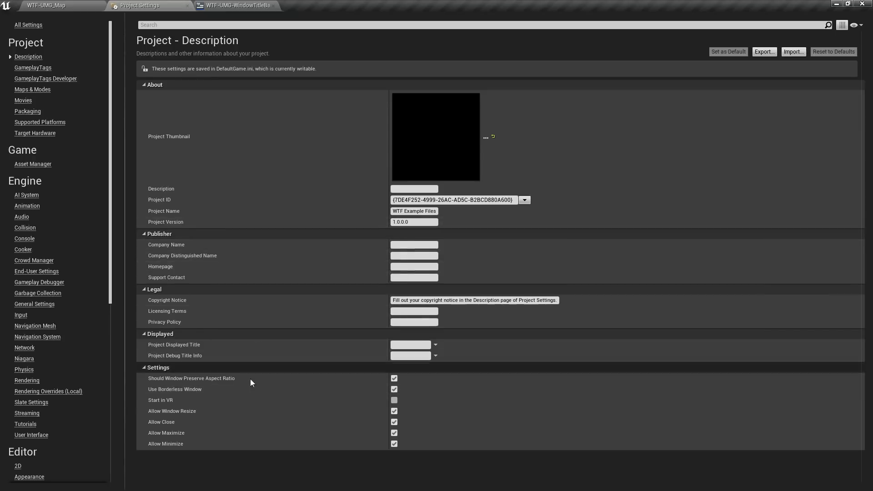
Toggle Allow Maximize under Description settings, then return to the WTF-UMG-WindowTitleBarArea widget
{"action": "left_click", "coordinate": [394, 433]}
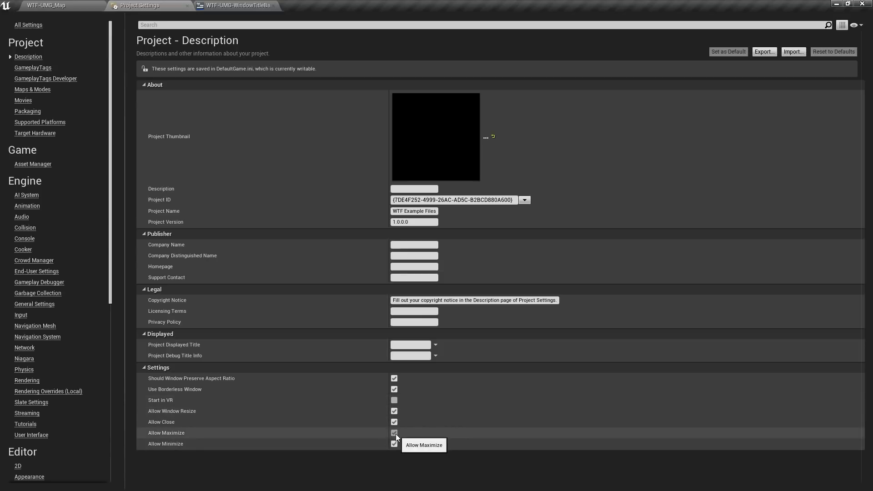
{"action": "left_click", "coordinate": [222, 8]}
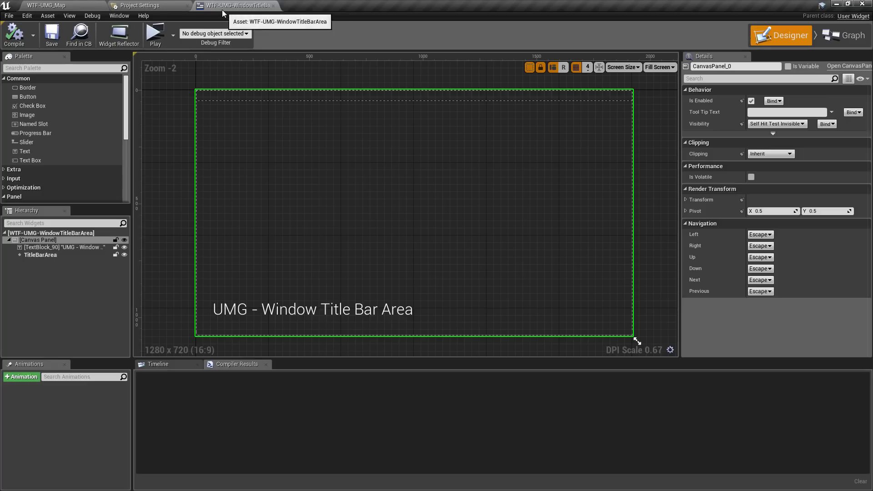
{"action": "left_click", "coordinate": [172, 35]}
Launch a Standalone Game, saving the widget blueprint with Save Selected first
{"action": "left_click", "coordinate": [205, 102]}
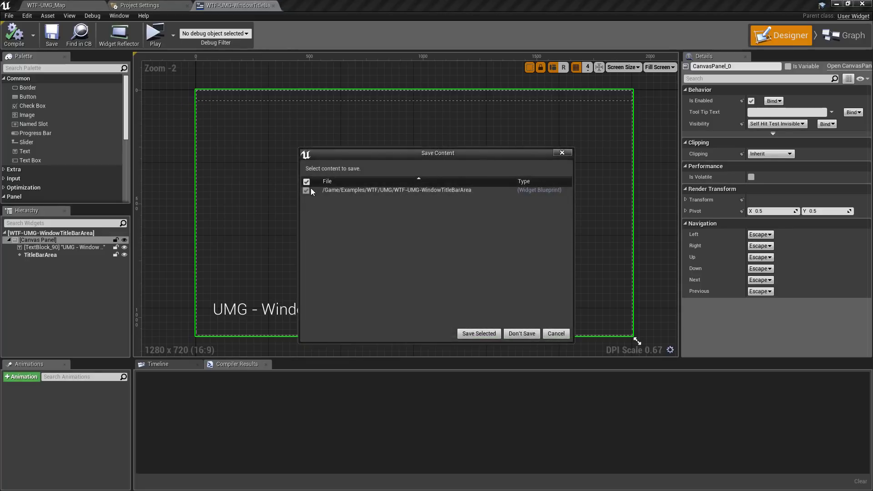
{"action": "left_click", "coordinate": [477, 333]}
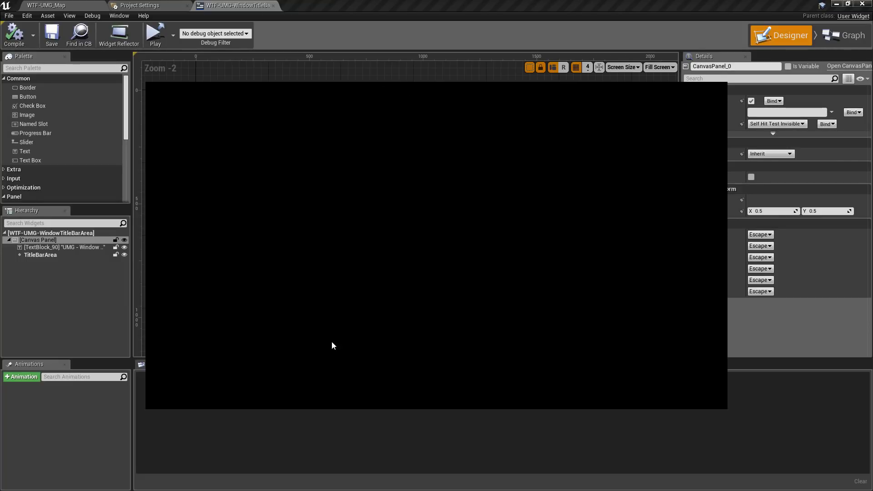
Drag the game window by its title text, toggle fullscreen by double-clicking, then exit with Escape
{"action": "left_click_drag", "start_coordinate": [343, 91], "coordinate": [350, 107]}
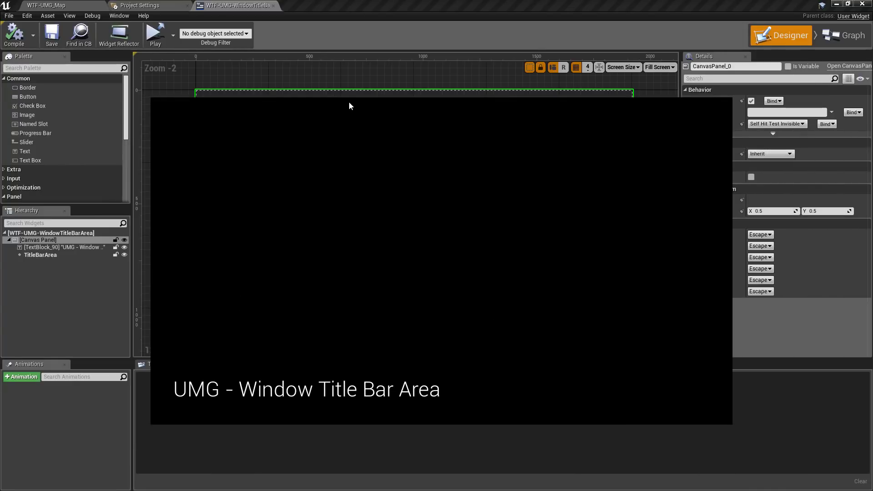
{"action": "double_click", "coordinate": [350, 106]}
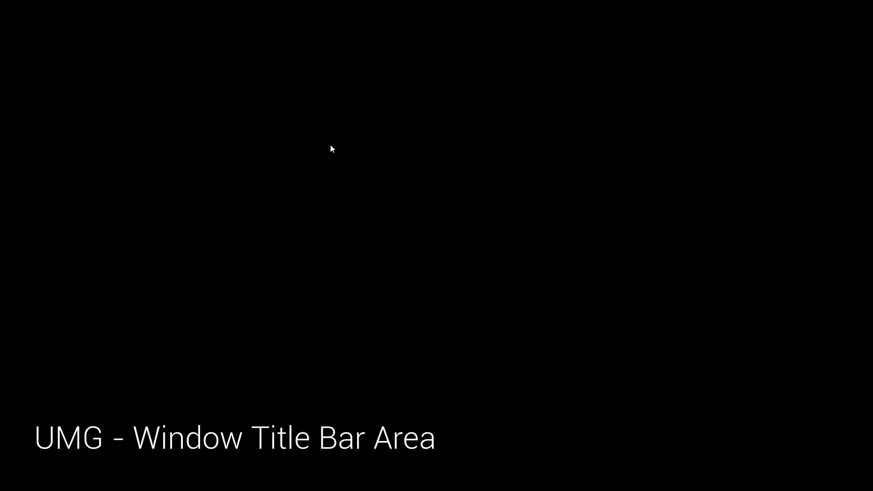
{"action": "double_click", "coordinate": [351, 4]}
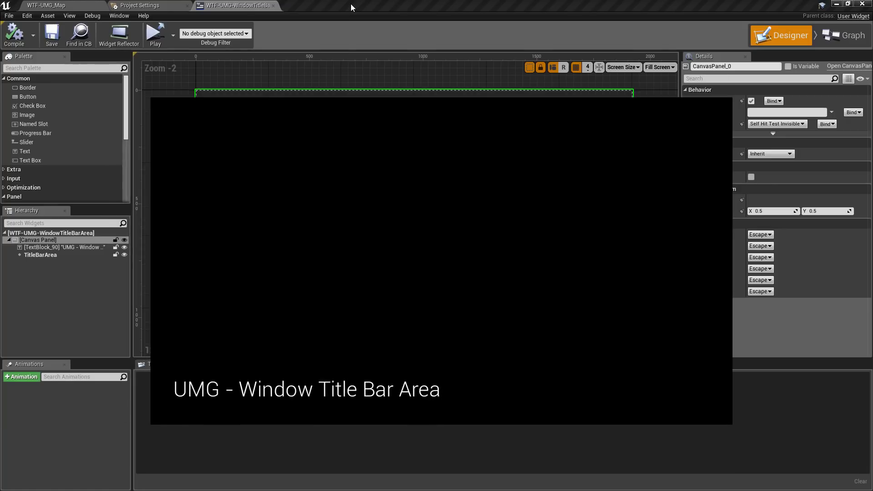
{"action": "double_click", "coordinate": [381, 104]}
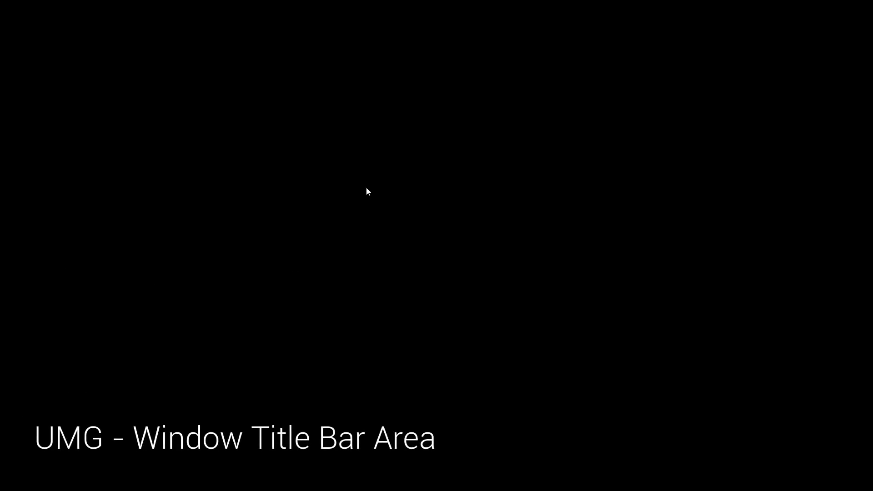
{"action": "double_click", "coordinate": [330, 1]}
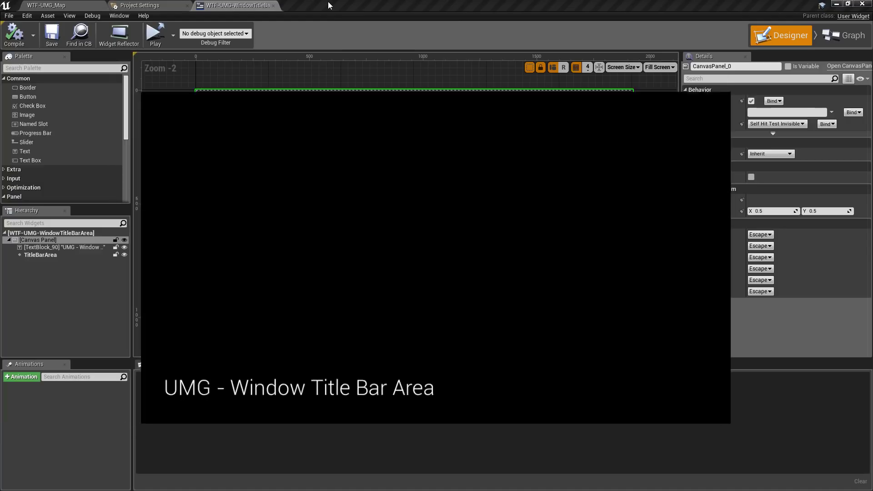
{"action": "left_click_drag", "start_coordinate": [348, 102], "coordinate": [322, 71]}
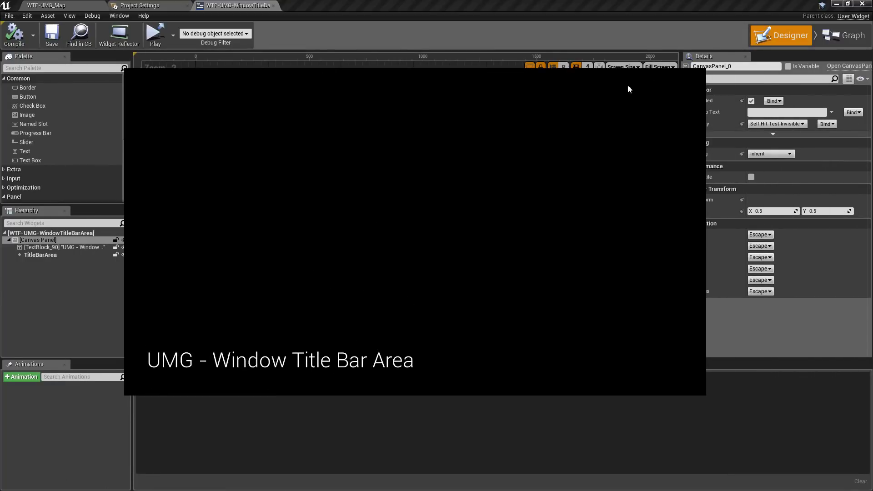
{"action": "key", "text": "Escape"}
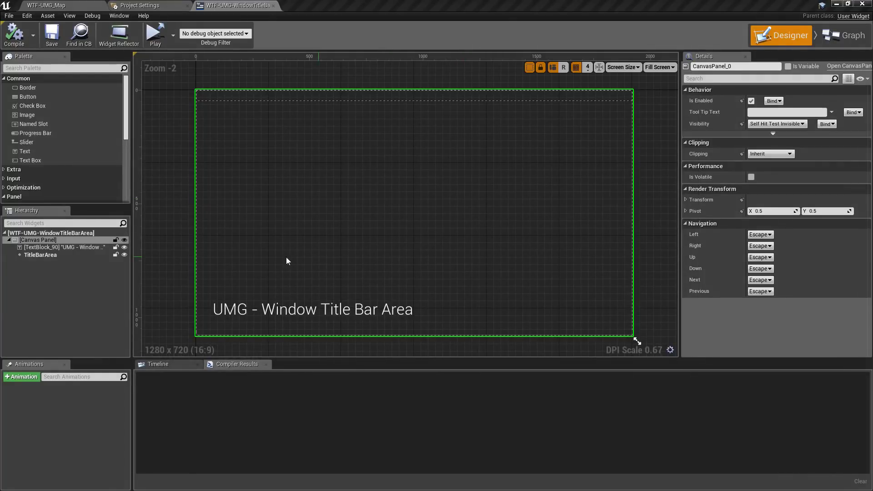
Drop a Window Title Bar Area from the Palette onto the canvas and resize it over the title text
{"action": "scroll", "coordinate": [81, 189], "scroll_direction": "down", "scroll_amount": 5}
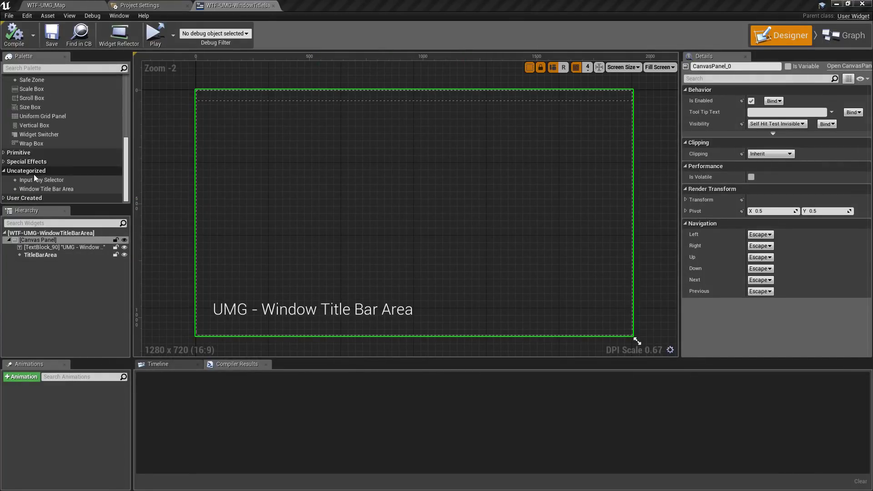
{"action": "left_click", "coordinate": [37, 189]}
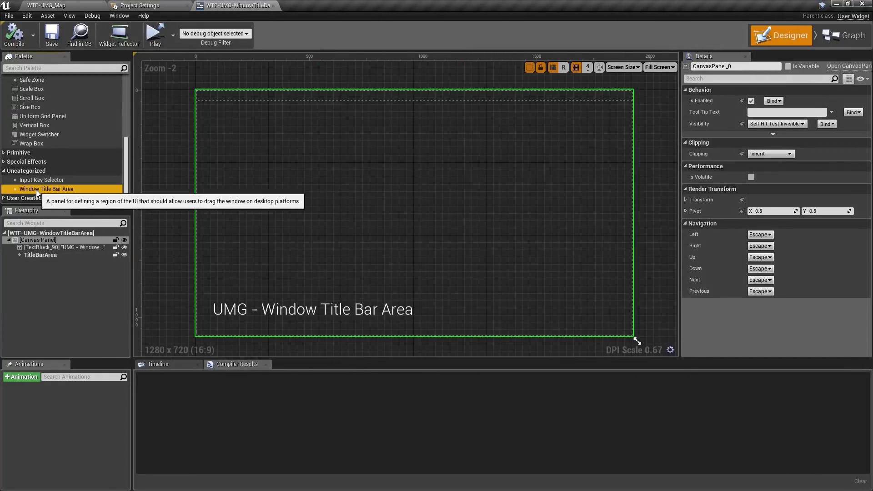
{"action": "left_click_drag", "start_coordinate": [36, 189], "coordinate": [271, 177]}
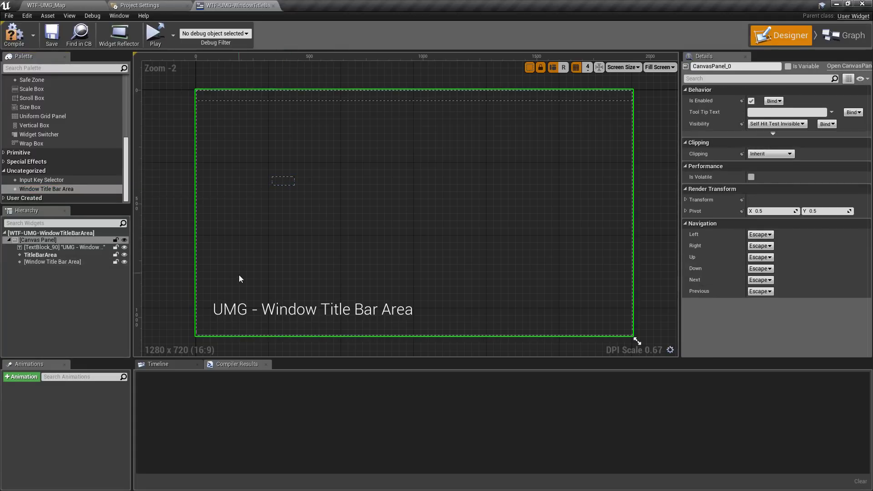
{"action": "left_click", "coordinate": [284, 181]}
{"action": "left_click_drag", "start_coordinate": [284, 182], "coordinate": [423, 327]}
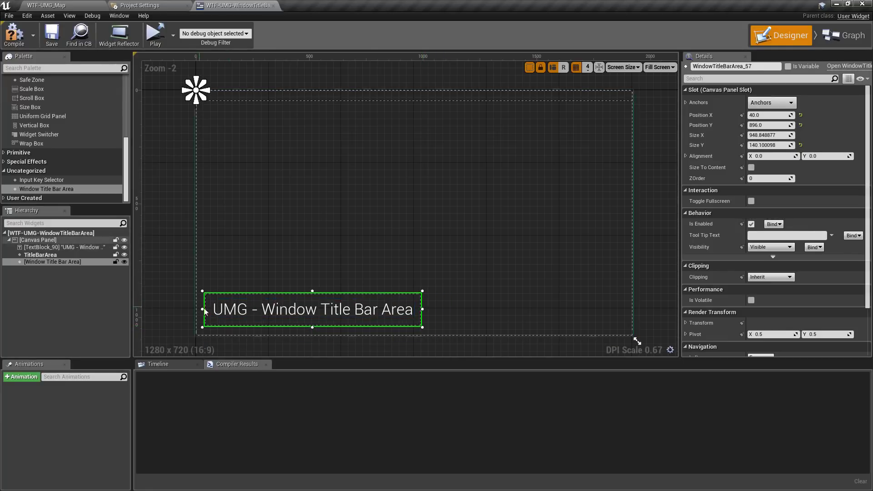
{"action": "left_click", "coordinate": [173, 35]}
{"action": "key", "text": "Escape"}
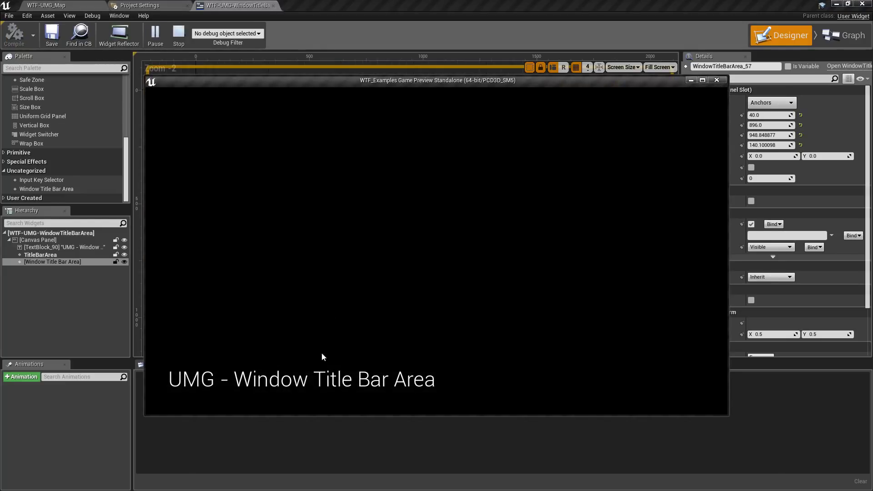
{"action": "left_click_drag", "start_coordinate": [286, 354], "coordinate": [384, 360]}
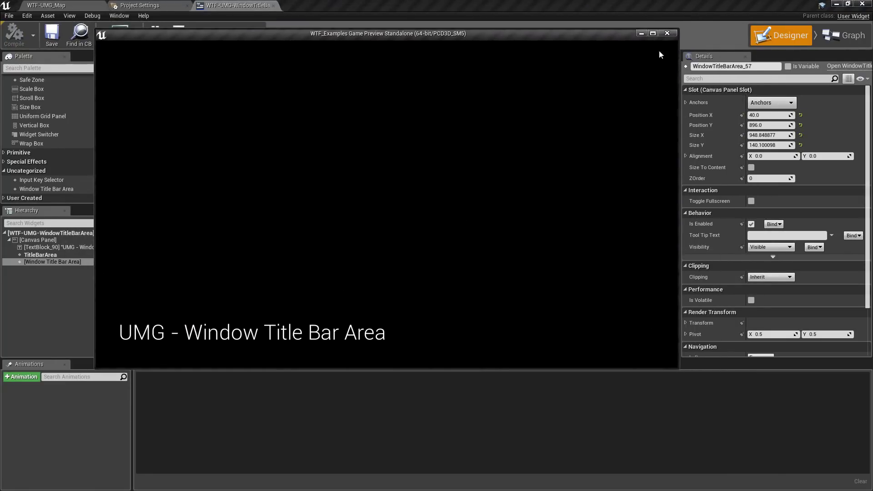
{"action": "left_click", "coordinate": [657, 40]}
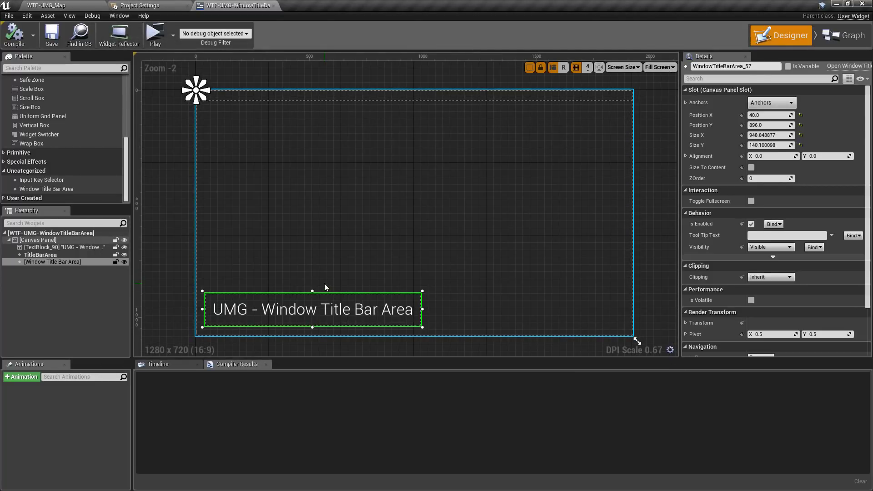
Tick Toggle Fullscreen in the Window Title Bar Area's Interaction details
{"action": "mouse_move", "coordinate": [702, 204]}
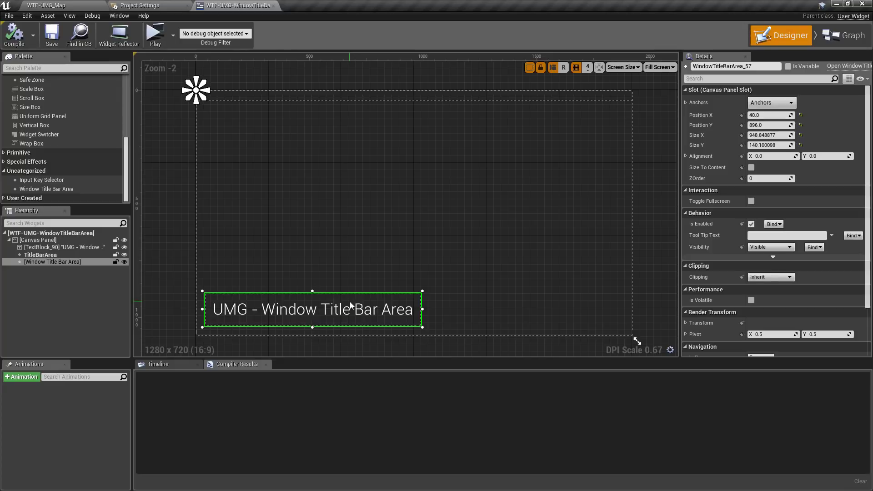
{"action": "left_click", "coordinate": [751, 201]}
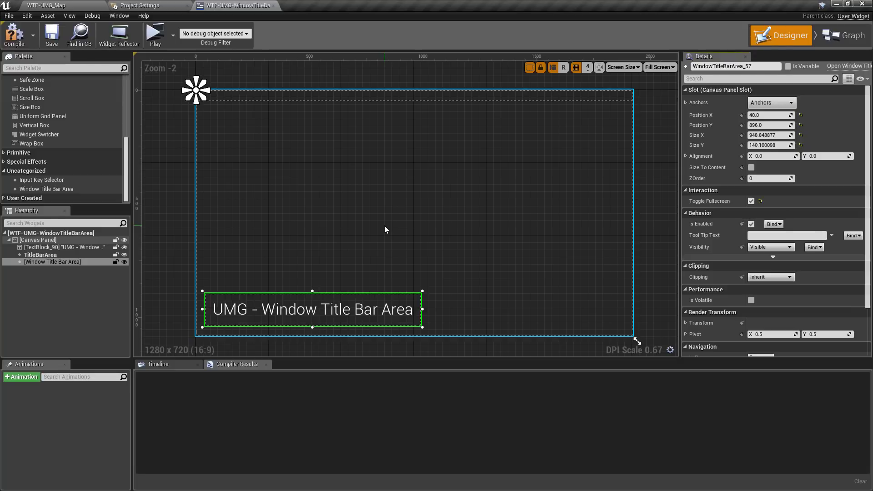
Compile, untick Toggle Fullscreen on the Window Title Bar Area, and recompile the widget
{"action": "left_click", "coordinate": [14, 35]}
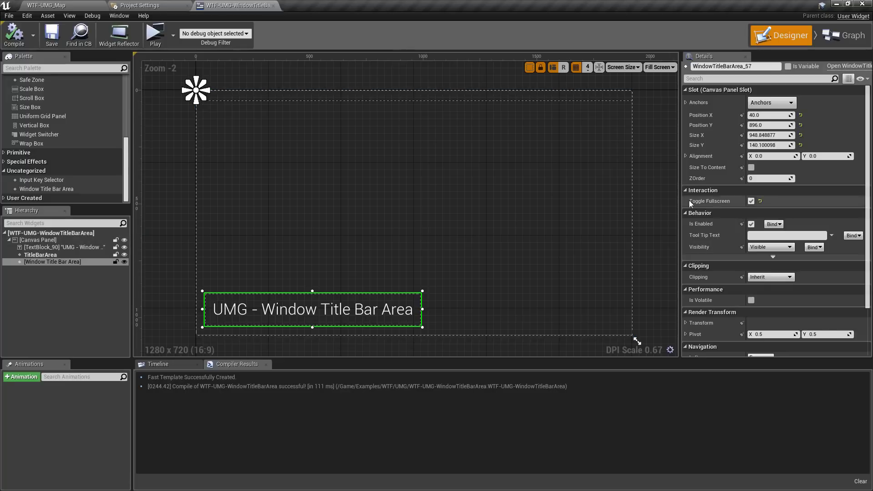
{"action": "left_click", "coordinate": [751, 201]}
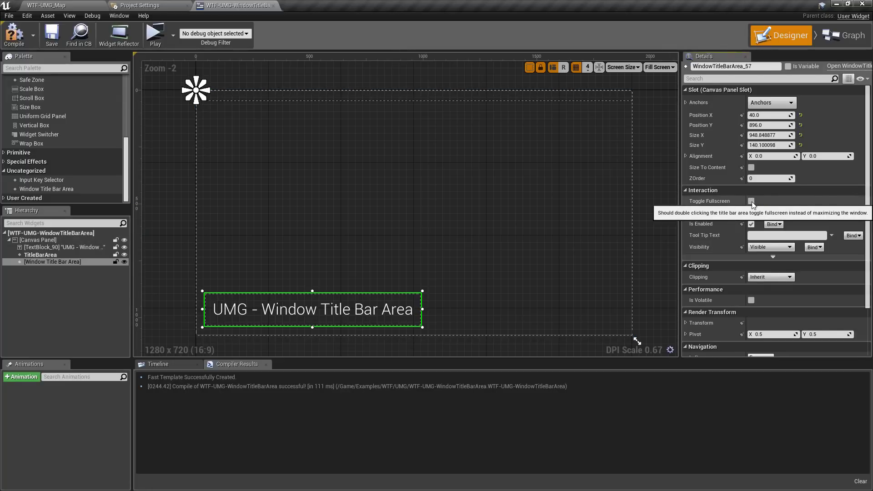
{"action": "left_click", "coordinate": [14, 34]}
{"action": "left_click", "coordinate": [351, 247]}
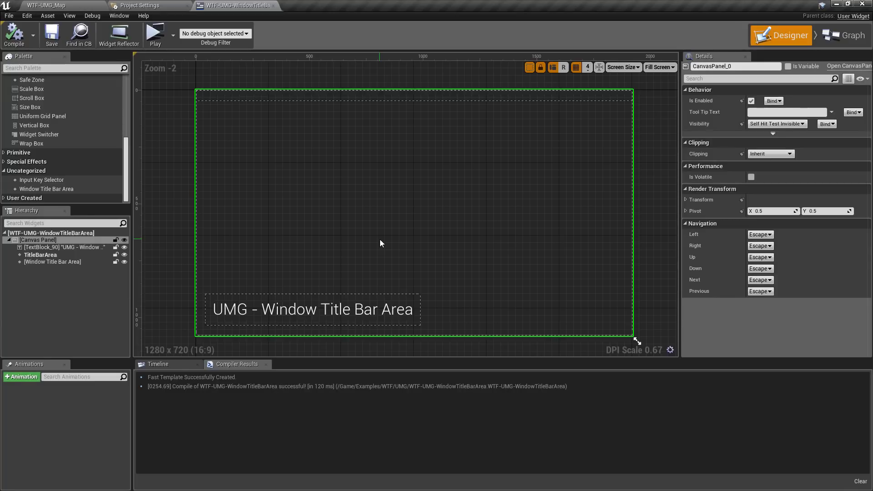